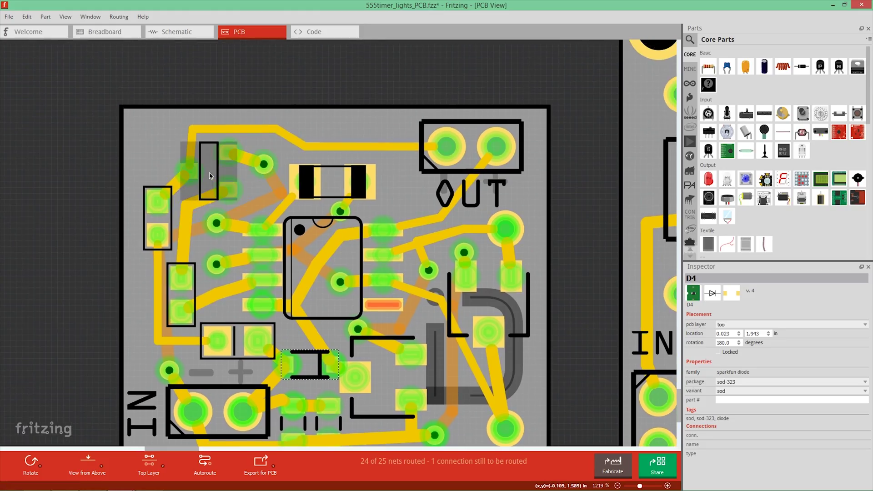
- Inspect transistor Q4 and trimpot R15 on the 555timer_lights board, then bring up Ground Fill options
{"action": "left_click", "coordinate": [208, 171]}
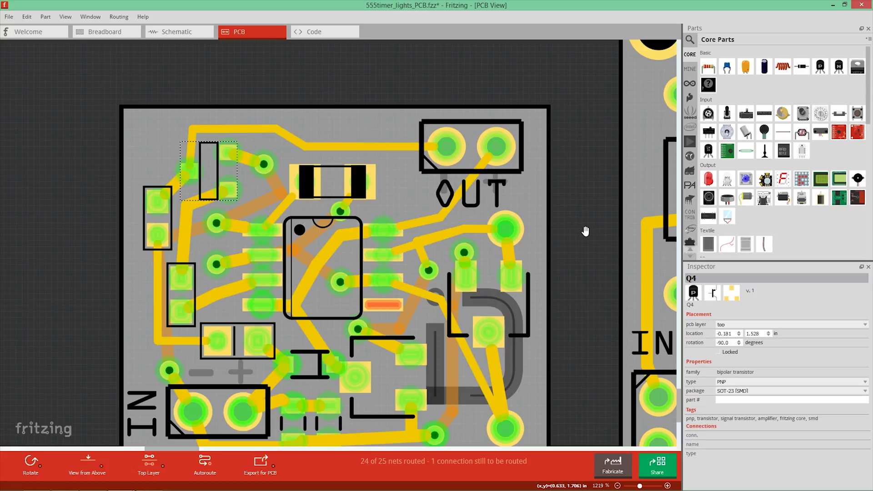
{"action": "left_click_drag", "start_coordinate": [570, 289], "coordinate": [541, 207]}
{"action": "left_click", "coordinate": [472, 246]}
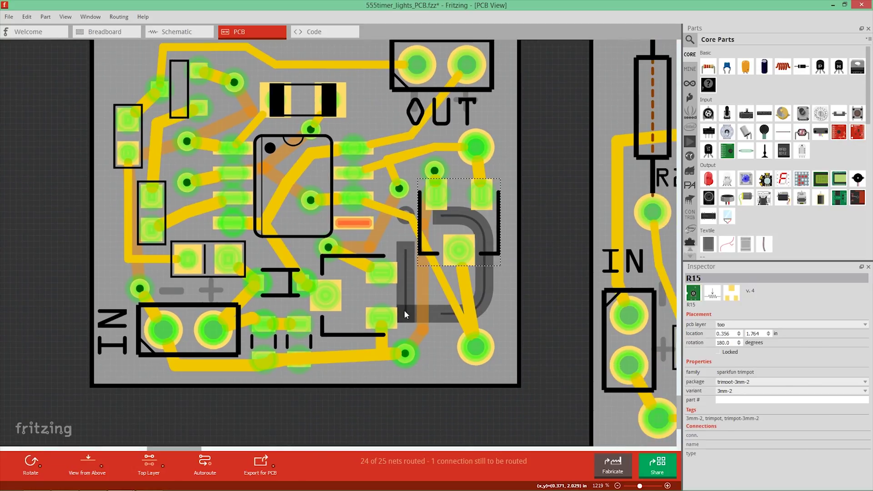
{"action": "left_click", "coordinate": [119, 16]}
- Ground-fill the empty copper on both the top and bottom layers
{"action": "mouse_move", "coordinate": [126, 61]}
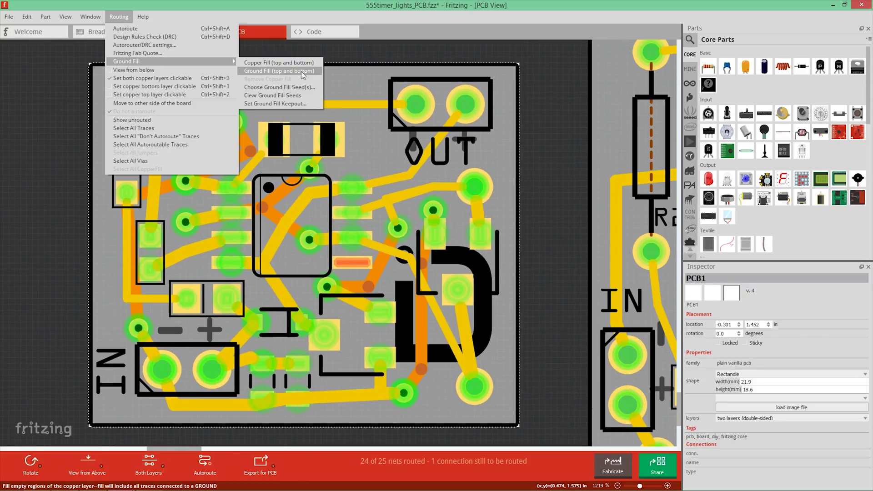
{"action": "left_click", "coordinate": [301, 72]}
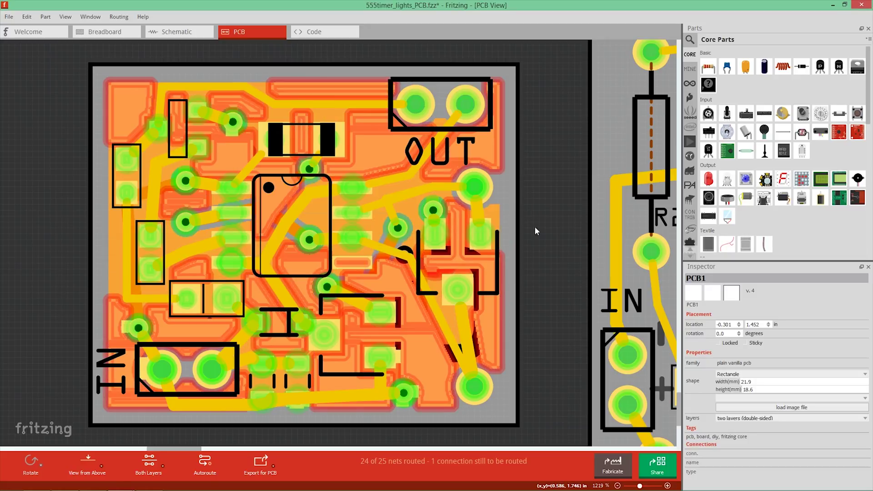
{"action": "left_click_drag", "start_coordinate": [535, 229], "coordinate": [573, 252]}
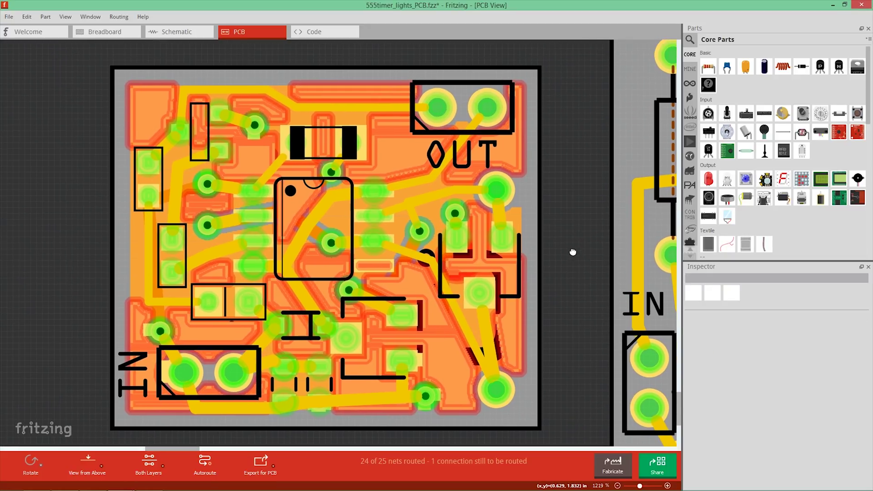
- Select the whole board and export it as Extended Gerber files
{"action": "left_click", "coordinate": [509, 238]}
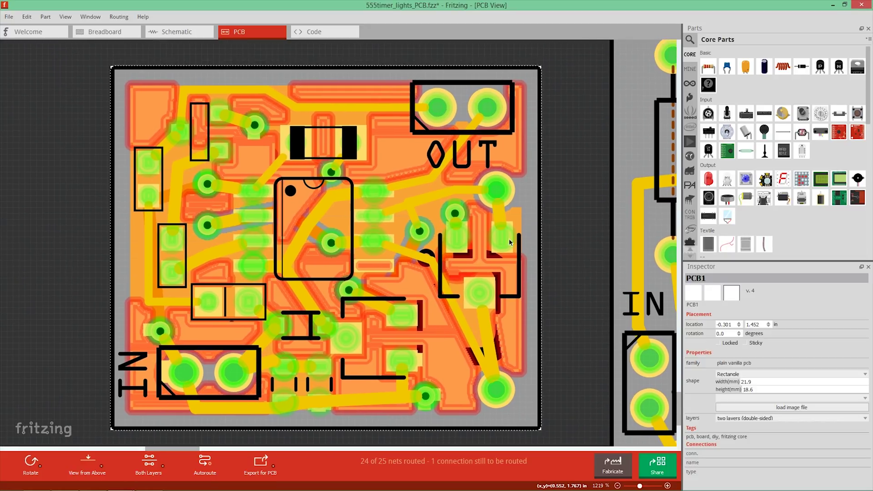
{"action": "left_click", "coordinate": [268, 463]}
{"action": "left_click", "coordinate": [285, 446]}
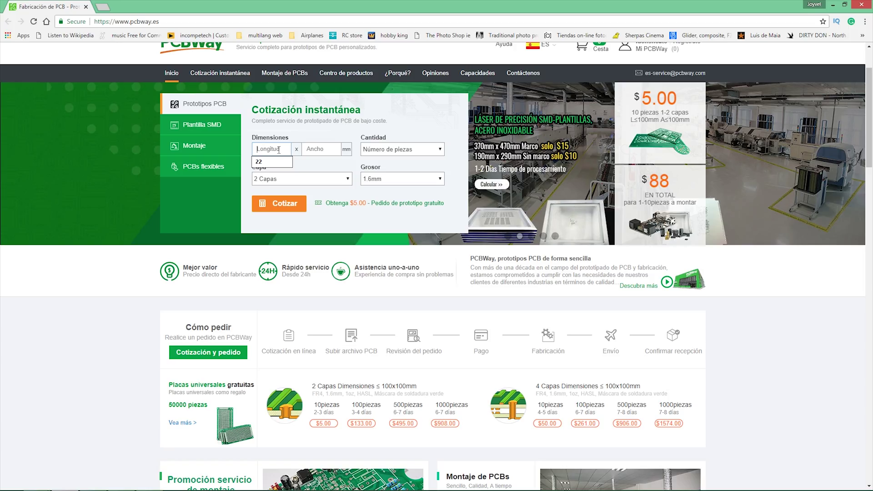
- Enter board dimensions 20 × 18.7 mm and quantity 5, then request the instant quote
{"action": "type", "text": "20"}
{"action": "left_click", "coordinate": [322, 149]}
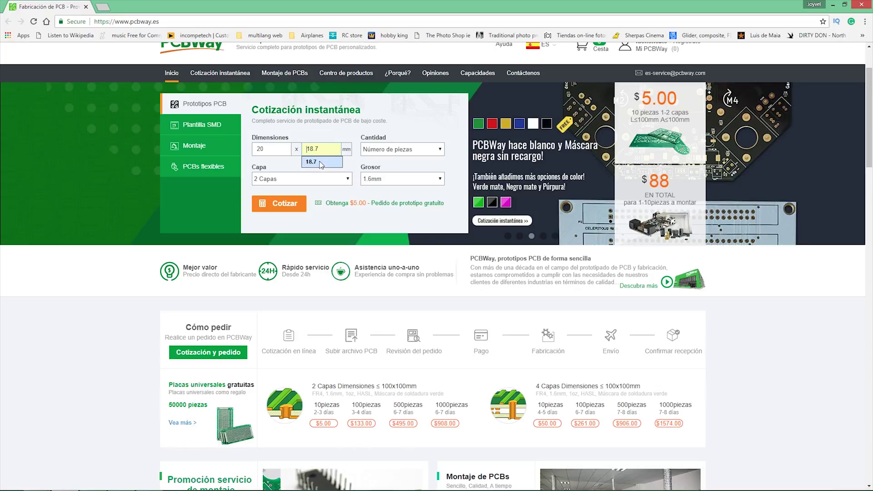
{"action": "left_click", "coordinate": [305, 162]}
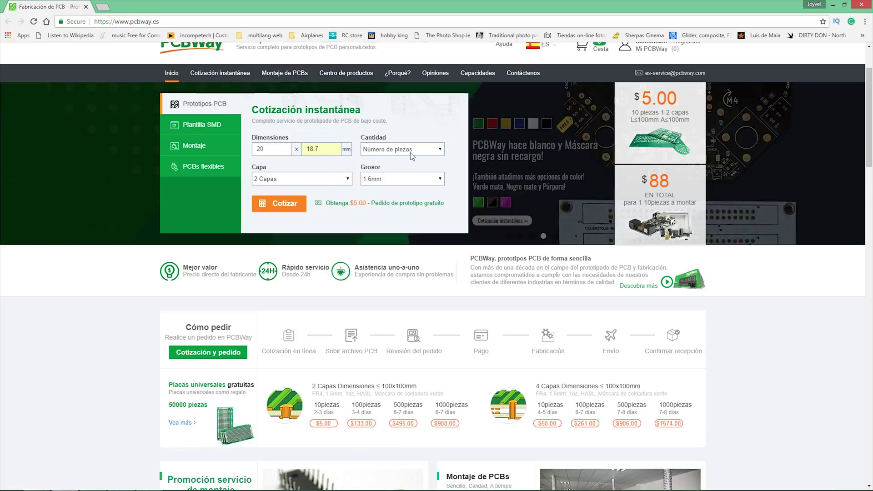
{"action": "left_click", "coordinate": [377, 151]}
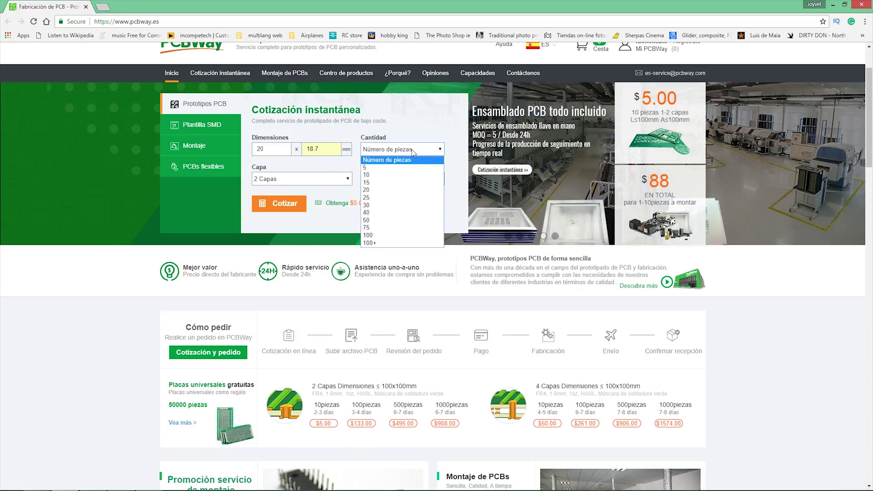
{"action": "left_click", "coordinate": [370, 168]}
{"action": "left_click", "coordinate": [282, 207]}
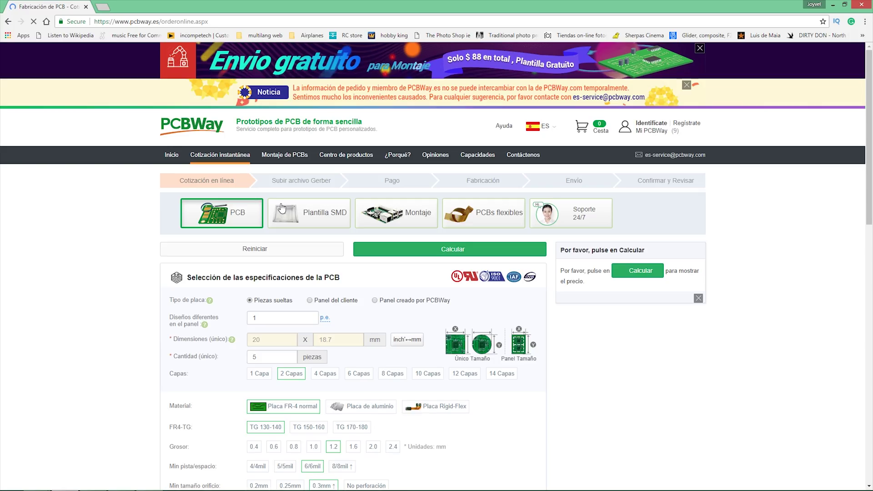
- Compare blue, black, red, green and purple solder masks, settling on white with black silkscreen
{"action": "scroll", "coordinate": [801, 258], "scroll_direction": "down", "scroll_amount": 5}
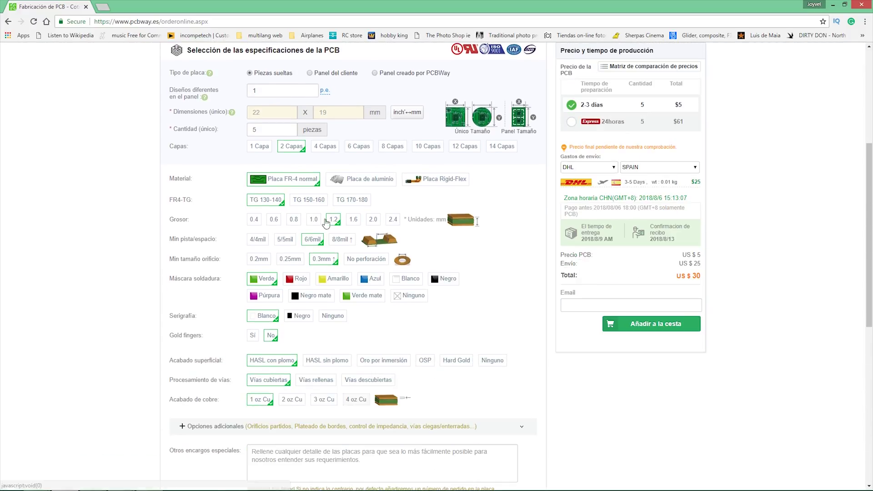
{"action": "scroll", "coordinate": [210, 267], "scroll_direction": "down", "scroll_amount": 2}
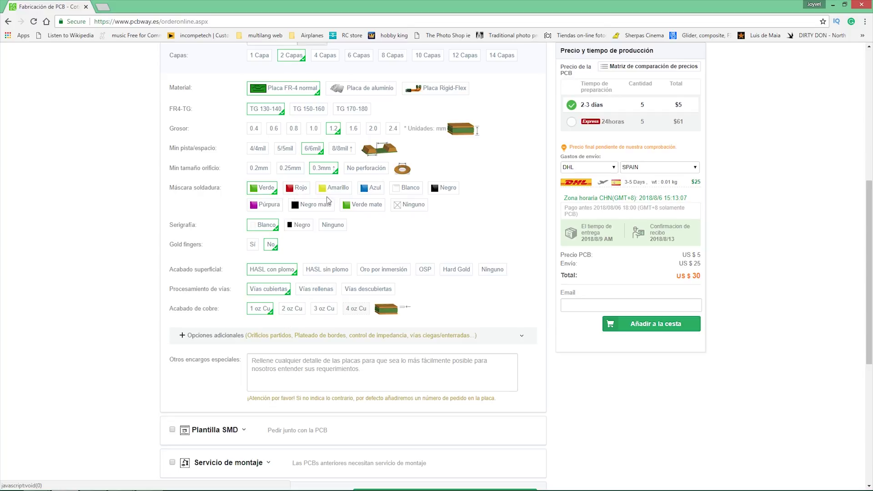
{"action": "left_click", "coordinate": [372, 194]}
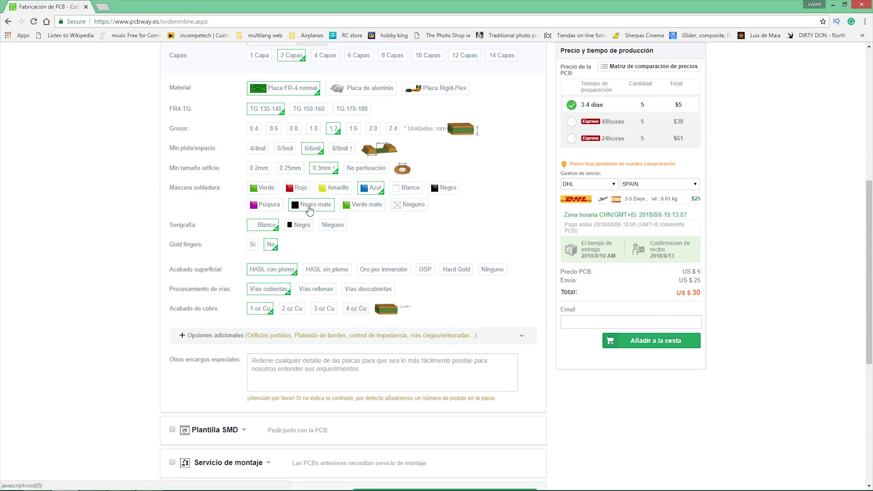
{"action": "left_click", "coordinate": [309, 207]}
{"action": "left_click", "coordinate": [409, 193]}
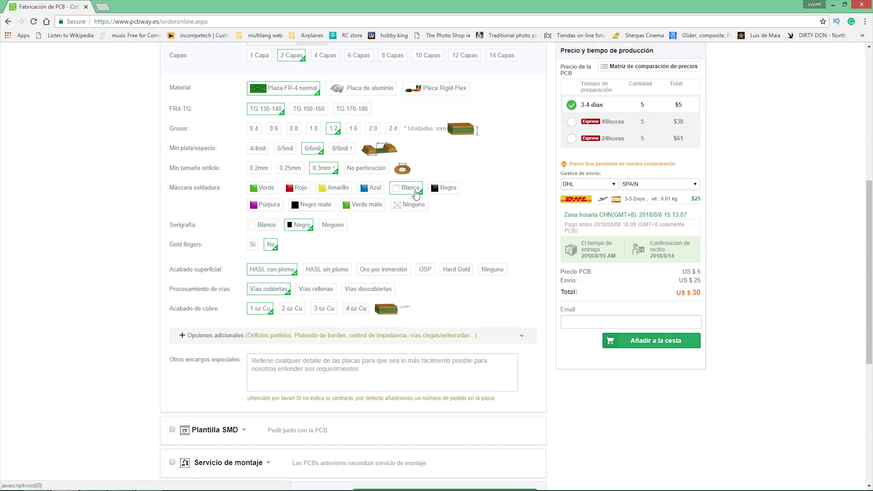
{"action": "left_click", "coordinate": [448, 195]}
{"action": "left_click", "coordinate": [415, 195]}
{"action": "scroll", "coordinate": [684, 109], "scroll_direction": "up", "scroll_amount": 2}
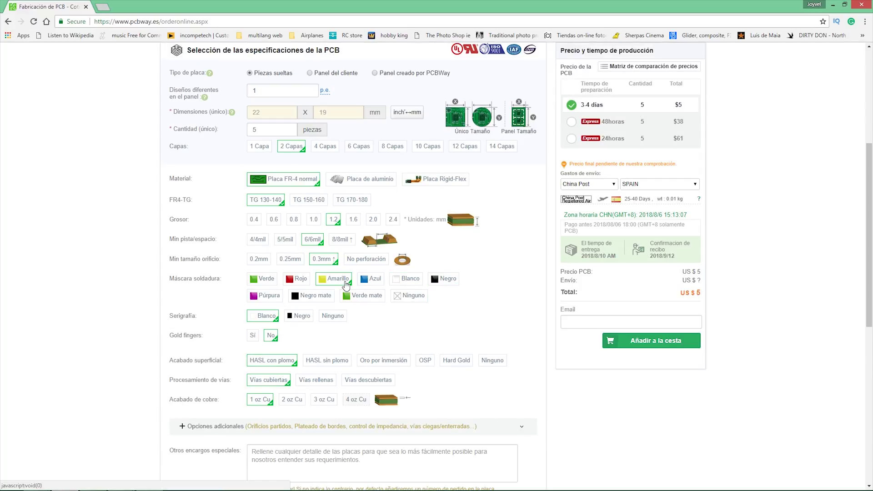
{"action": "left_click", "coordinate": [296, 279]}
{"action": "left_click", "coordinate": [276, 282]}
{"action": "left_click", "coordinate": [274, 296]}
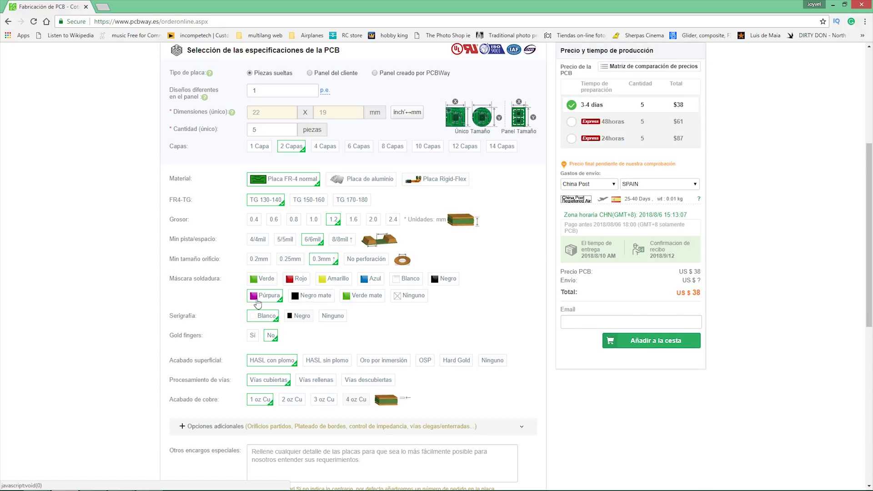
{"action": "left_click", "coordinate": [313, 297]}
{"action": "left_click", "coordinate": [407, 278]}
- Set the shipping carrier to China Post for delivery to Spain
{"action": "scroll", "coordinate": [455, 254], "scroll_direction": "down", "scroll_amount": 2}
{"action": "left_click", "coordinate": [589, 184]}
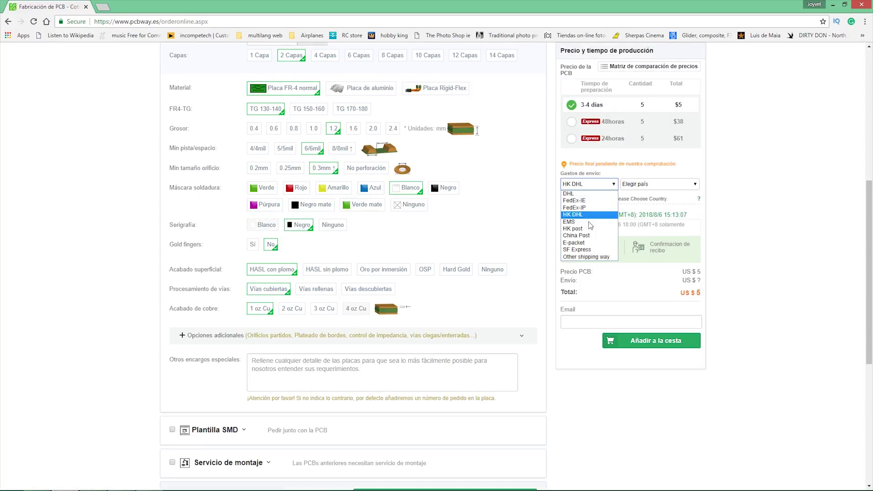
{"action": "left_click", "coordinate": [582, 228]}
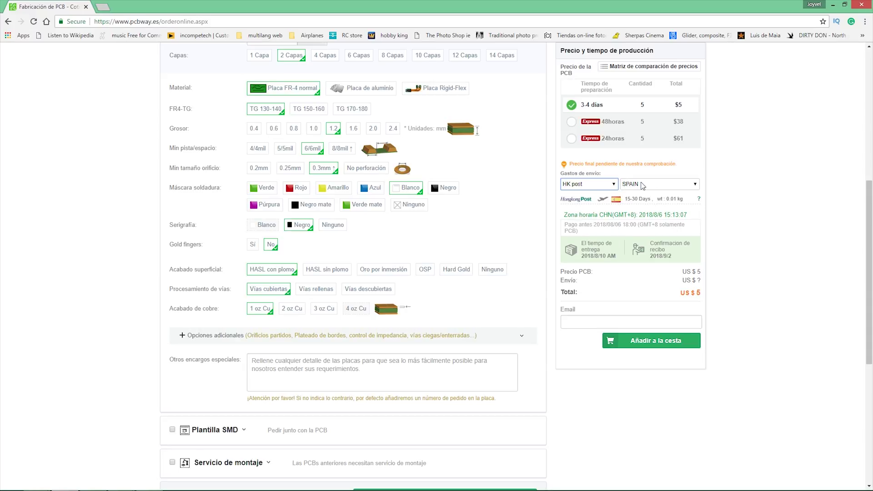
{"action": "left_click", "coordinate": [587, 187]}
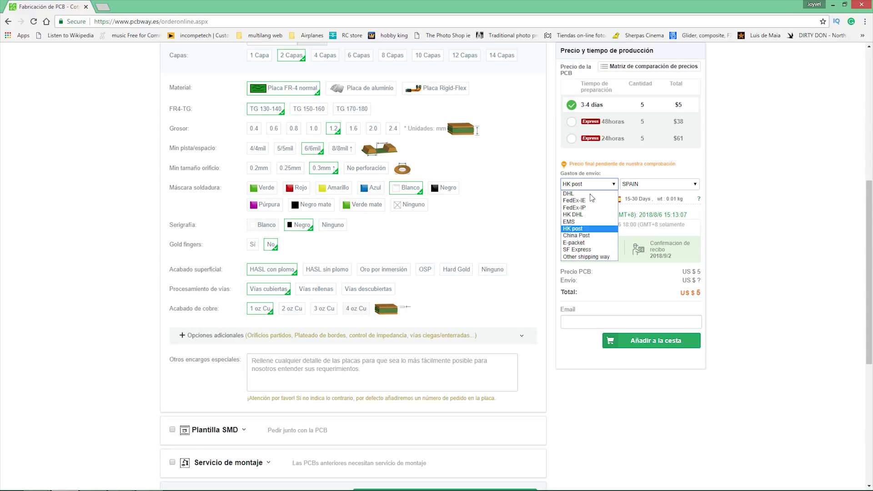
{"action": "left_click", "coordinate": [596, 234]}
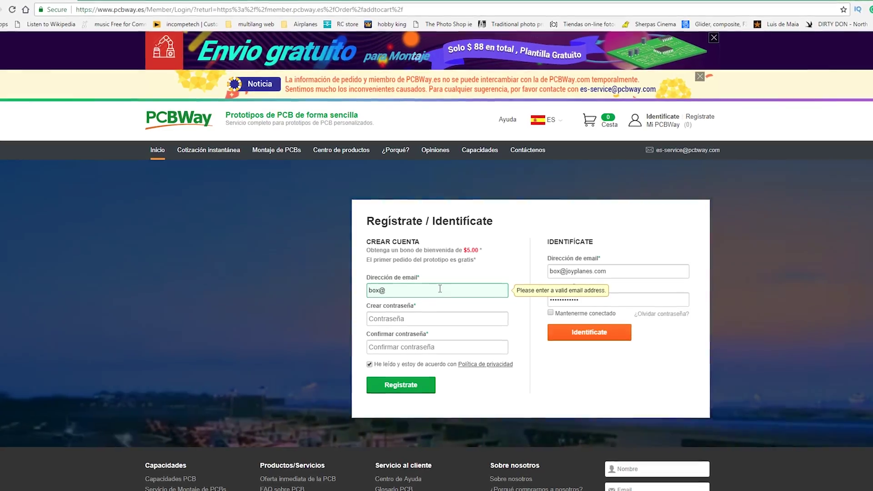
- Create a new PCBWay account with an e-mail address and confirmed password
{"action": "type", "text": "oyplanes."}
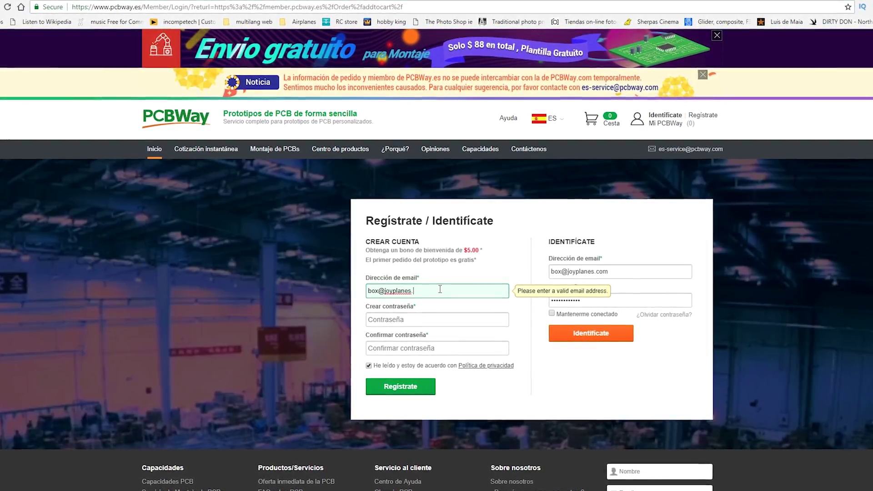
{"action": "type", "text": "com"}
{"action": "left_click", "coordinate": [436, 319]}
{"action": "type", "text": "•••"}
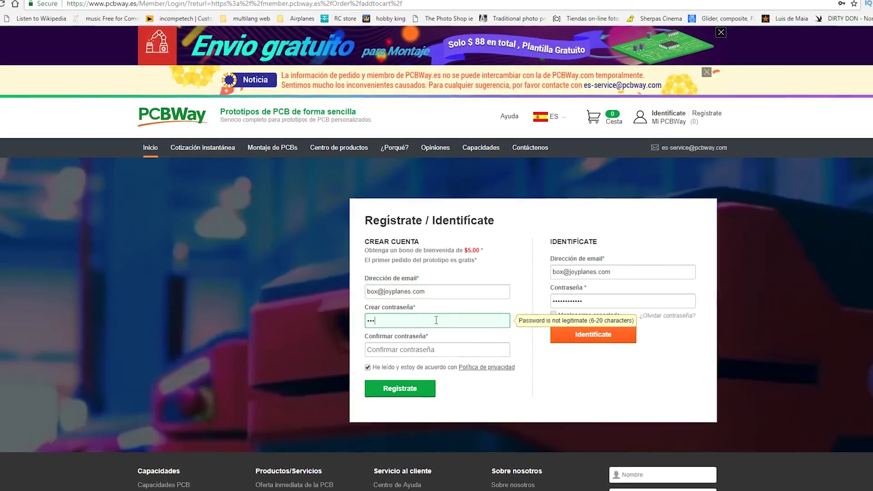
{"action": "type", "text": "•••••••••"}
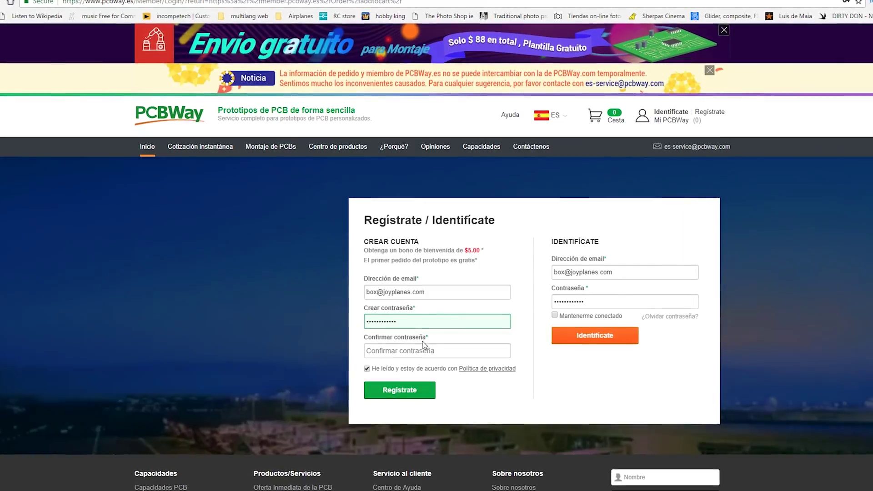
{"action": "left_click", "coordinate": [417, 351]}
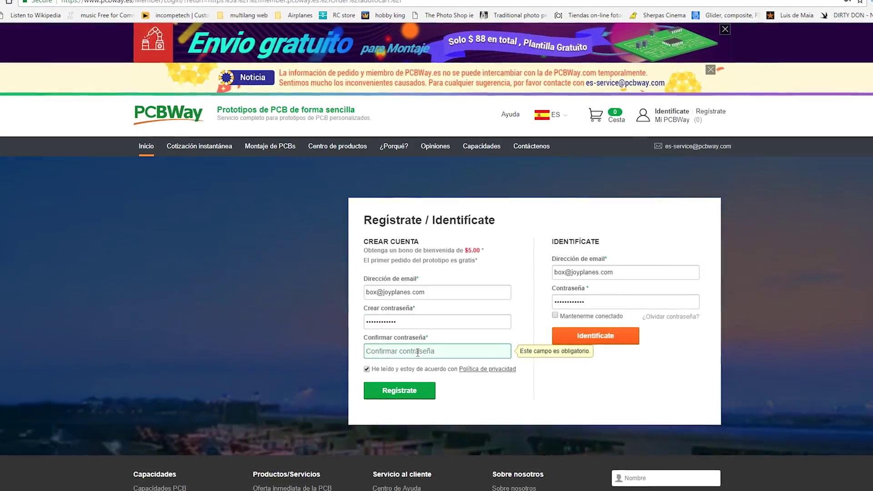
{"action": "type", "text": "••••••••••••"}
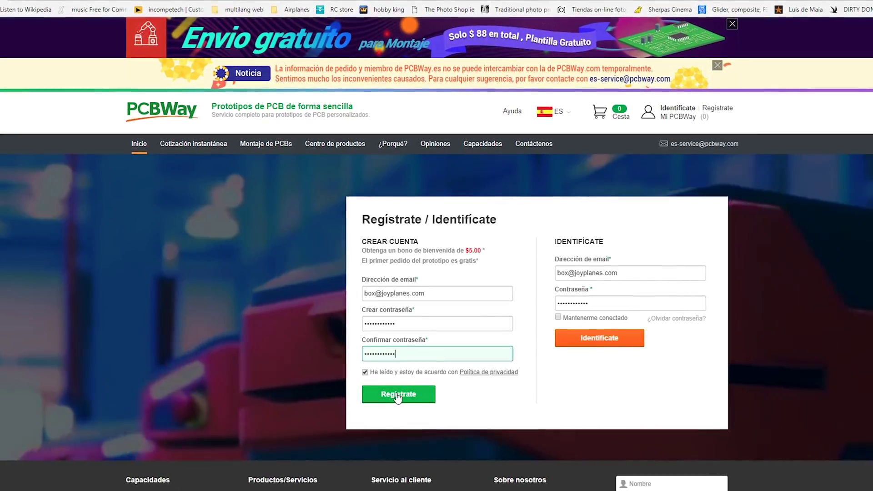
{"action": "left_click", "coordinate": [398, 396]}
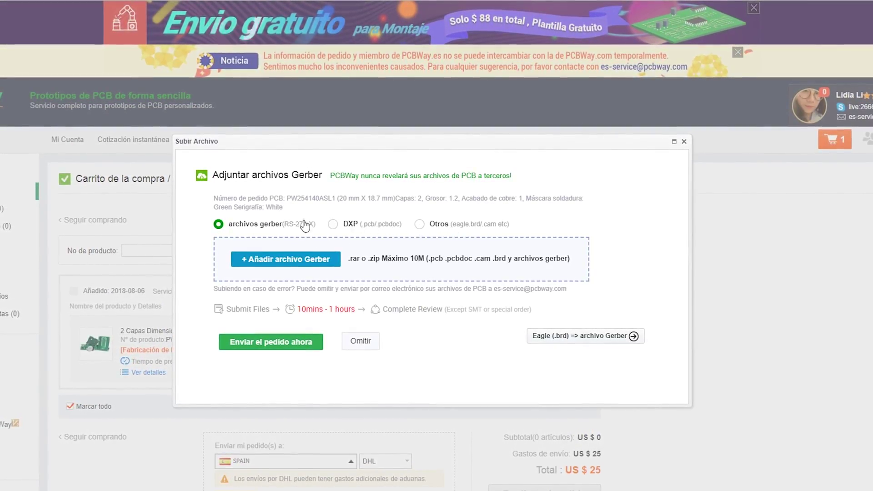
- Upload 555 timer blink.zip from Desktop > 555 Timer 2 > PCBway as the order's Gerber file
{"action": "left_click", "coordinate": [302, 265]}
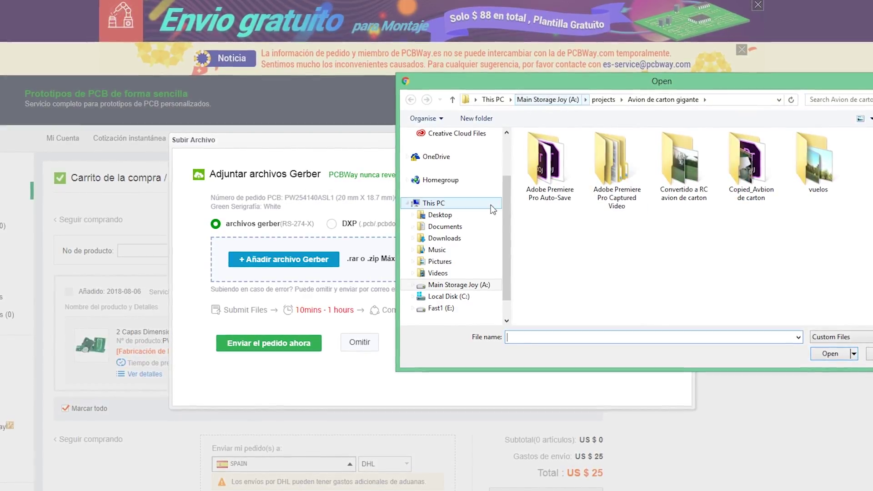
{"action": "left_click", "coordinate": [432, 218]}
{"action": "double_click", "coordinate": [549, 165]}
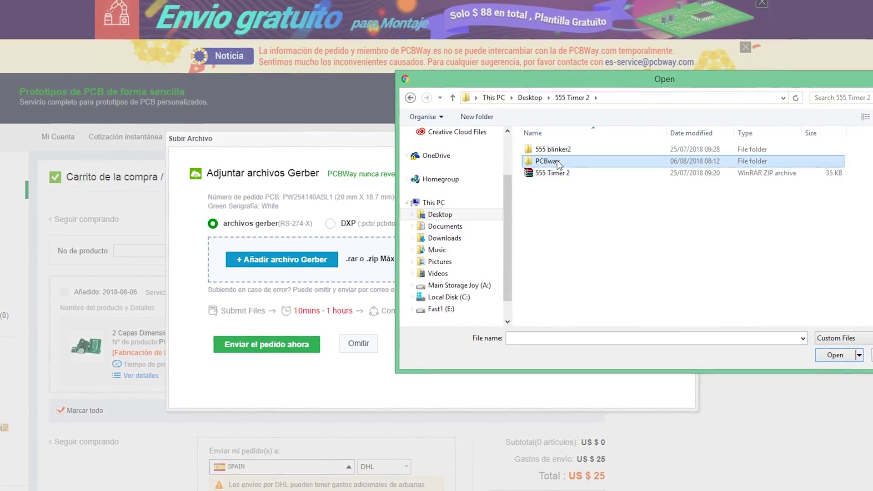
{"action": "double_click", "coordinate": [552, 159]}
{"action": "left_click", "coordinate": [557, 150]}
{"action": "left_click", "coordinate": [836, 355]}
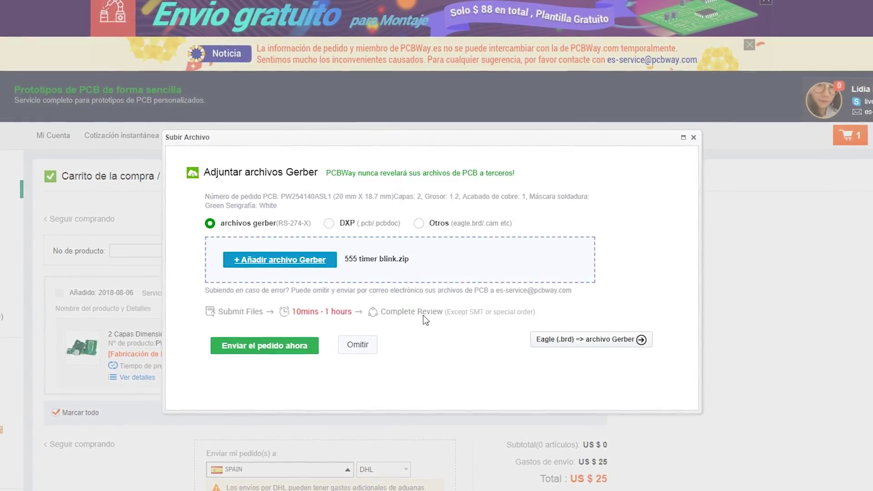
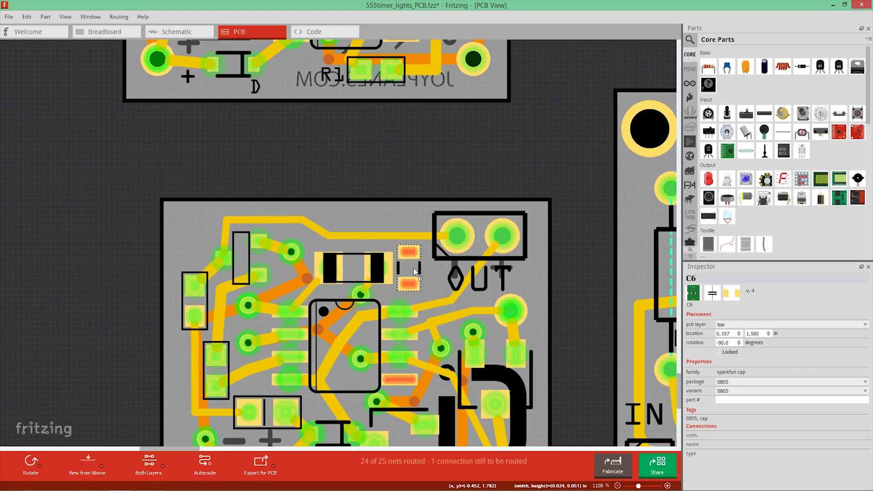
- Zoom in to about 1370% around capacitor C6 and select the trace ending at its pad
{"action": "scroll", "coordinate": [423, 269], "scroll_direction": "right", "scroll_amount": 2}
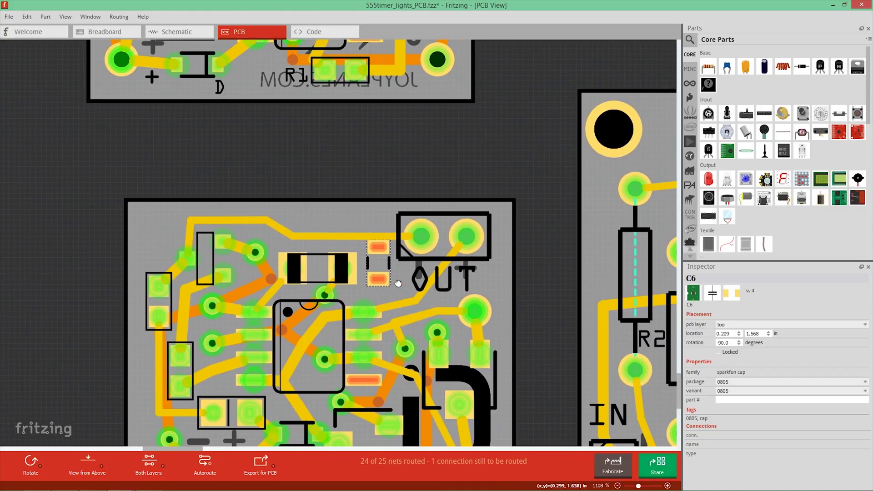
{"action": "scroll", "coordinate": [398, 276], "scroll_direction": "up", "scroll_amount": 2, "text": "ctrl"}
{"action": "left_click", "coordinate": [380, 269]}
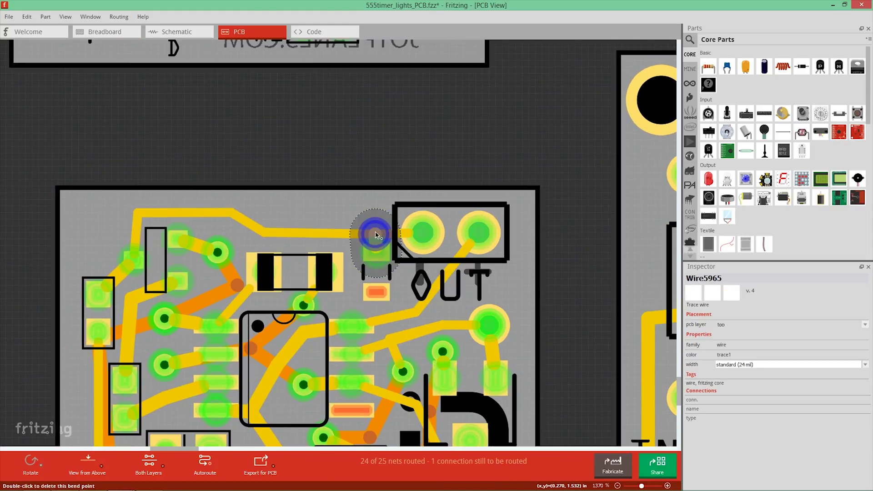